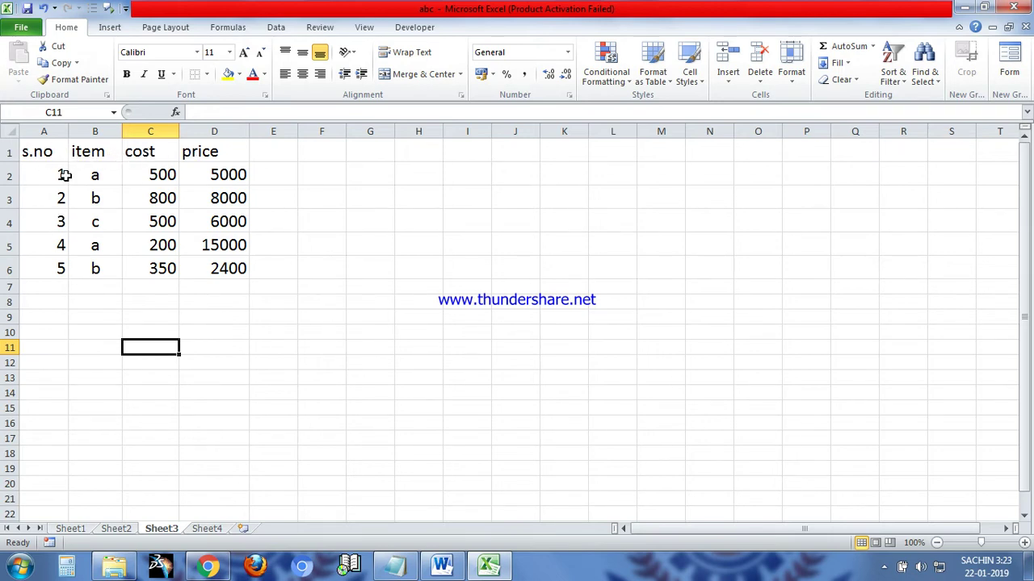
- Enter the formula =Sheet3!A2 in Sheet4's cell A2 so it shows 1
left_click(212, 529)
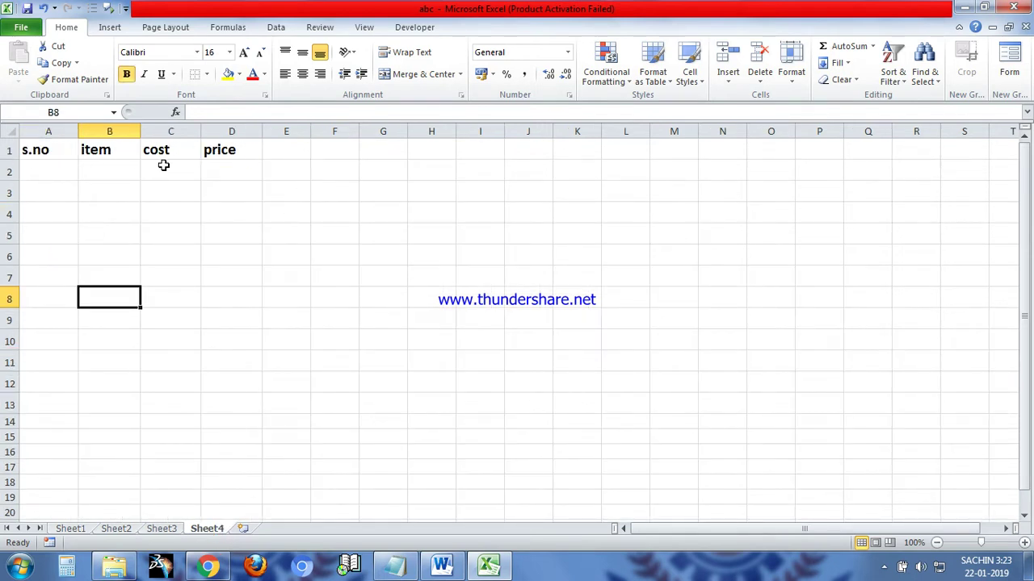
left_click(67, 172)
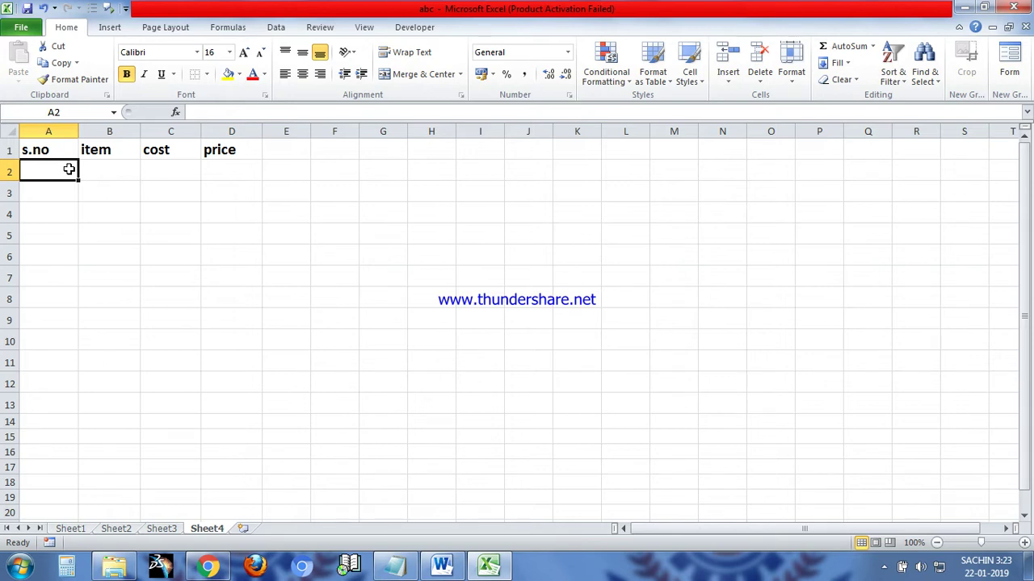
type("=")
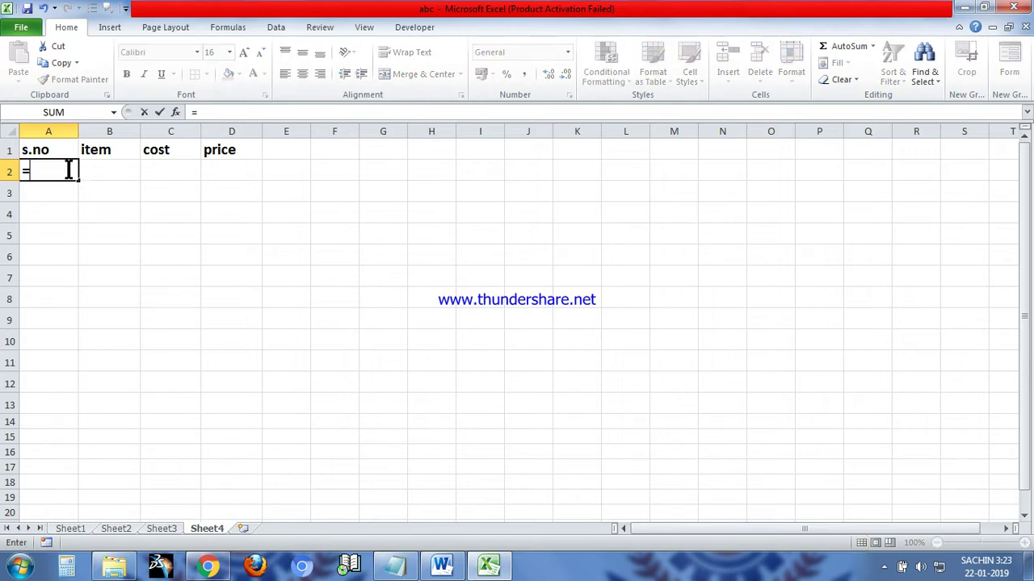
left_click(162, 529)
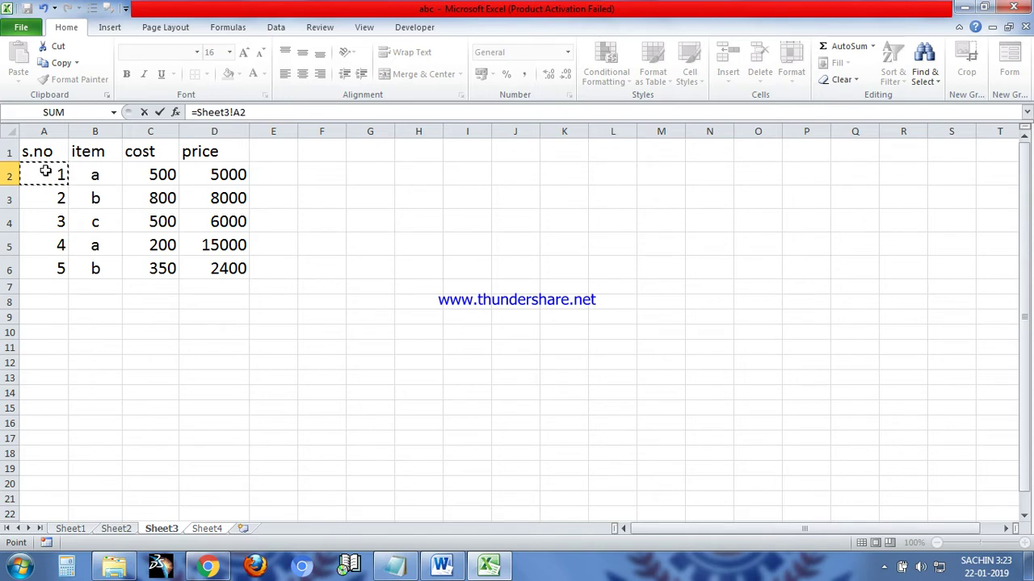
key("Return")
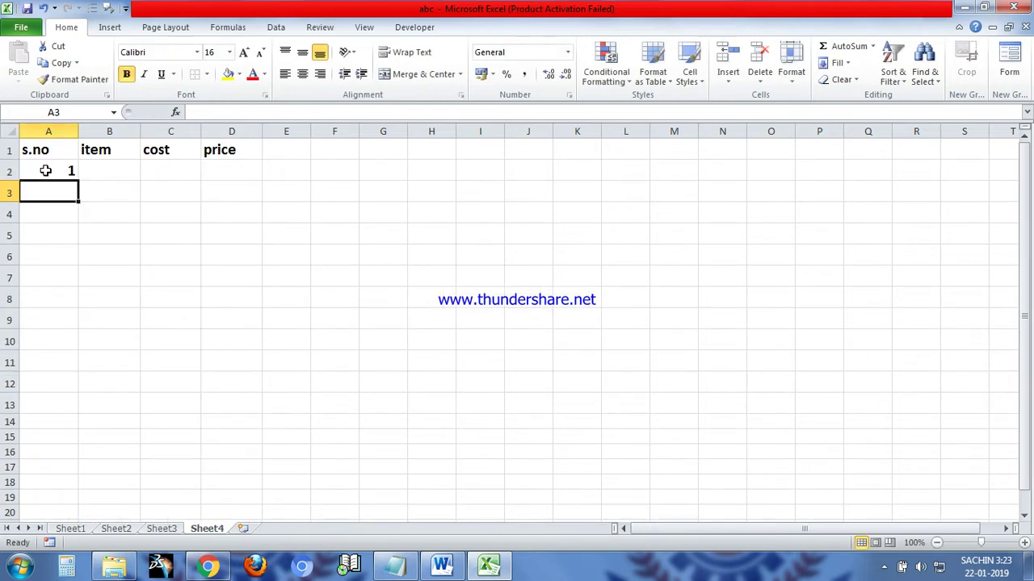
- Copy Sheet4's A2 link formula down the s.no column through row 9
left_click(52, 173)
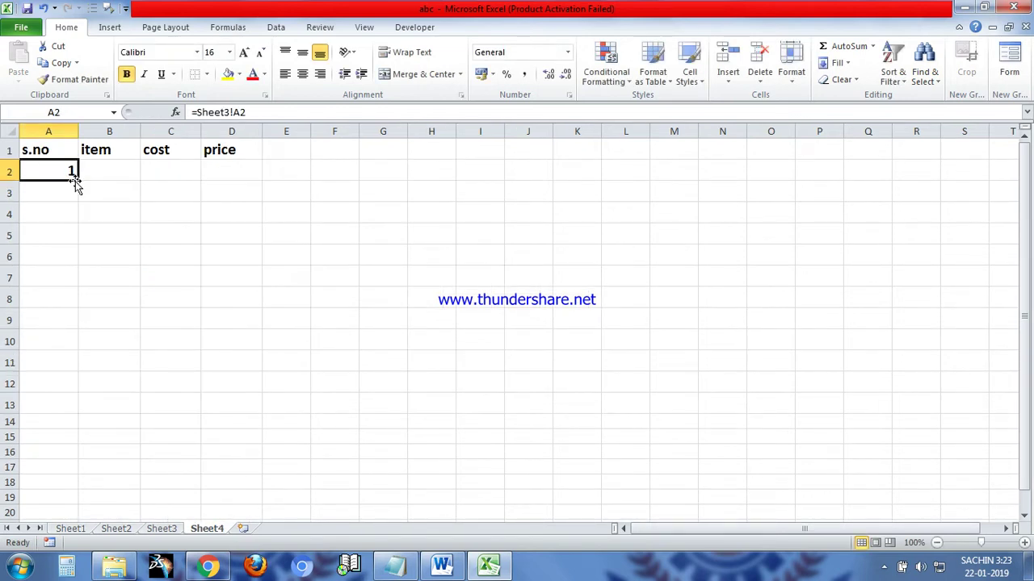
left_click_drag(80, 182, 75, 260)
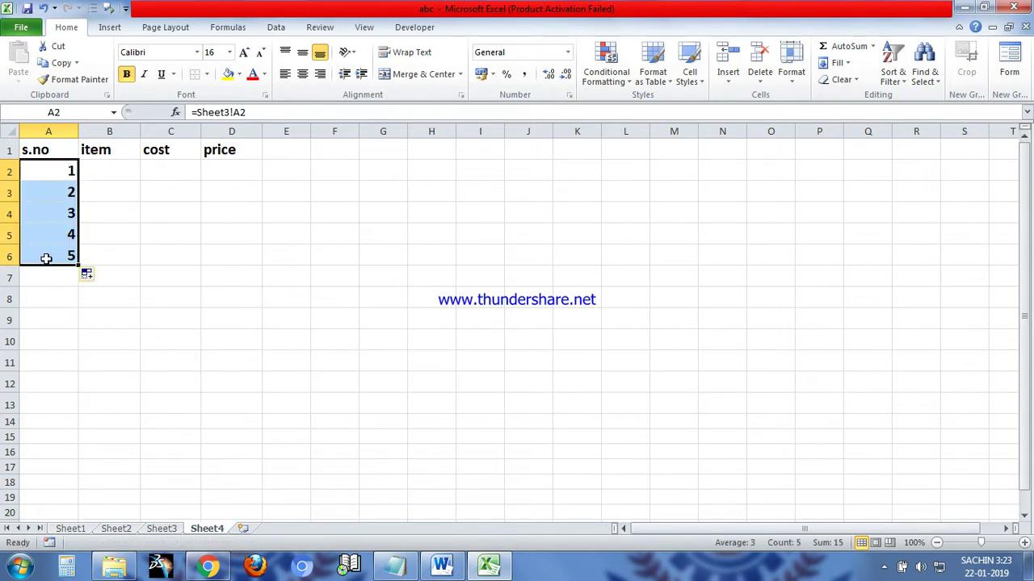
left_click(168, 532)
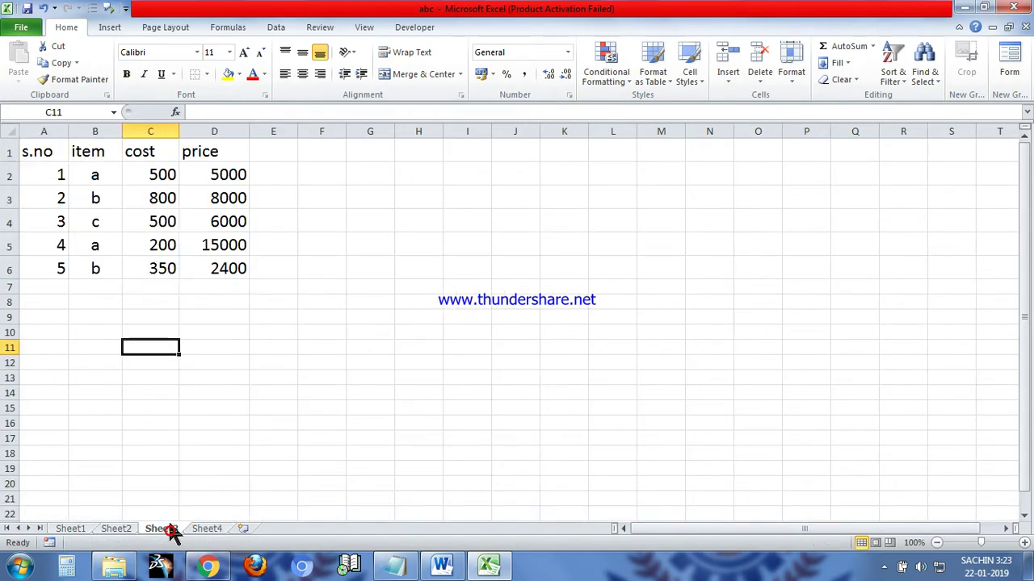
left_click(205, 531)
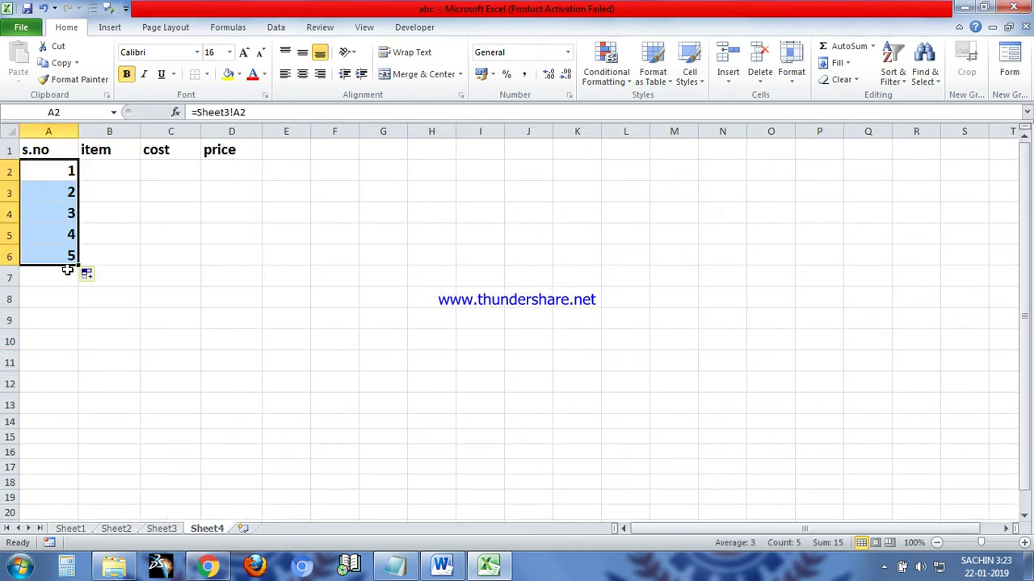
left_click_drag(79, 264, 80, 327)
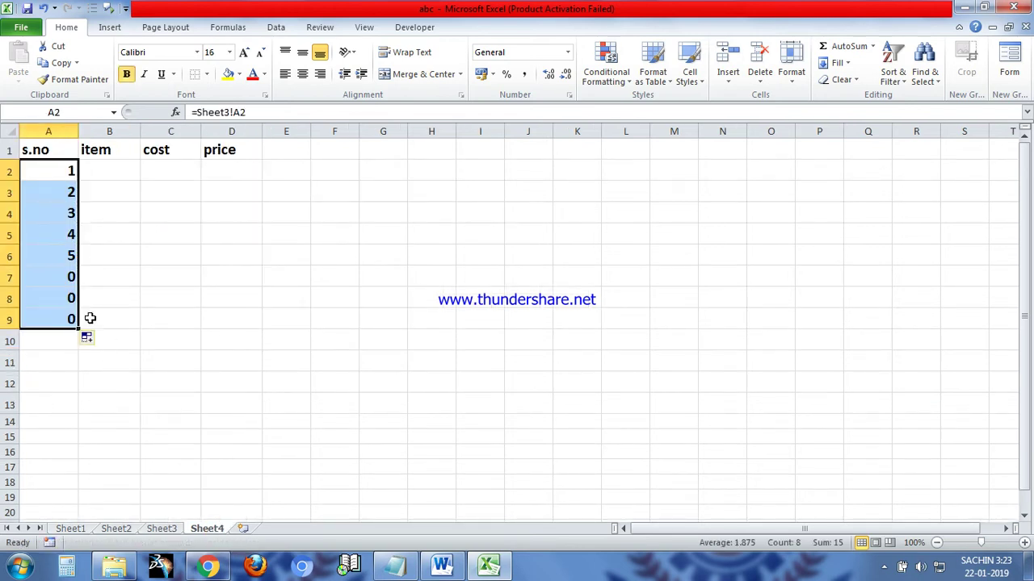
- Continue Sheet3's s.no series 6 to 9 in A7:A10, then extend Sheet4's links to A10
left_click(171, 535)
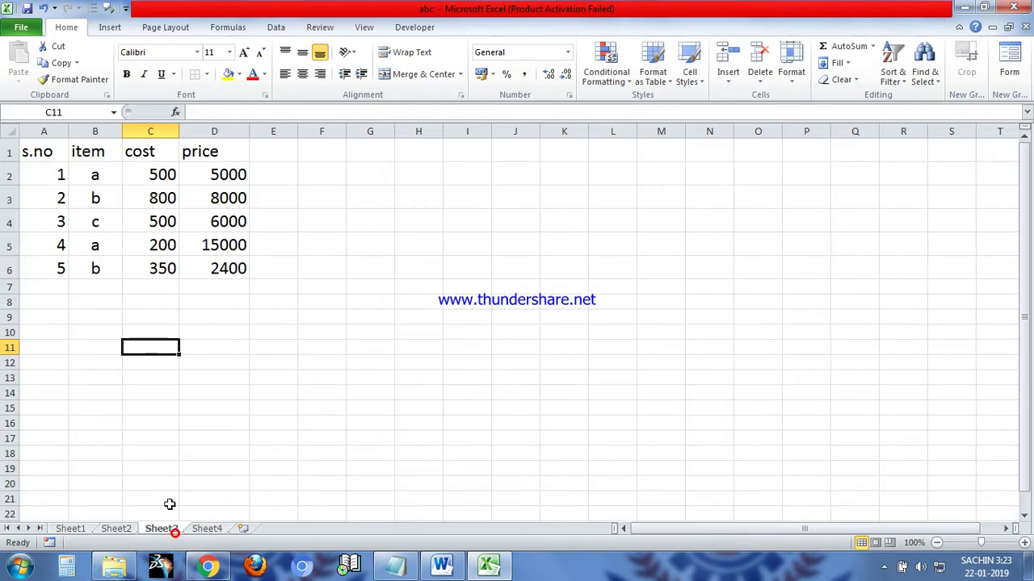
left_click(58, 274)
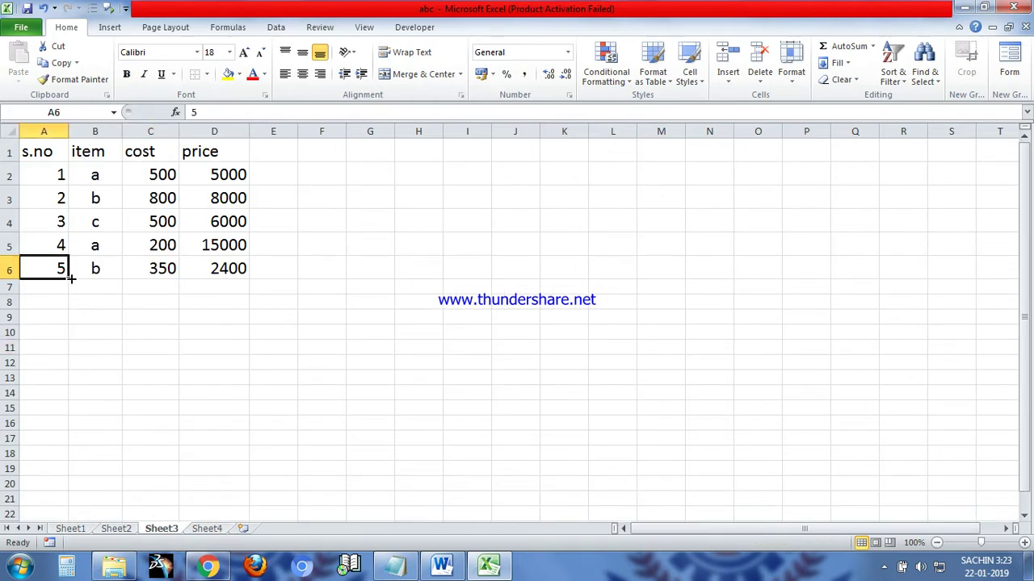
left_click_drag(69, 279, 74, 367)
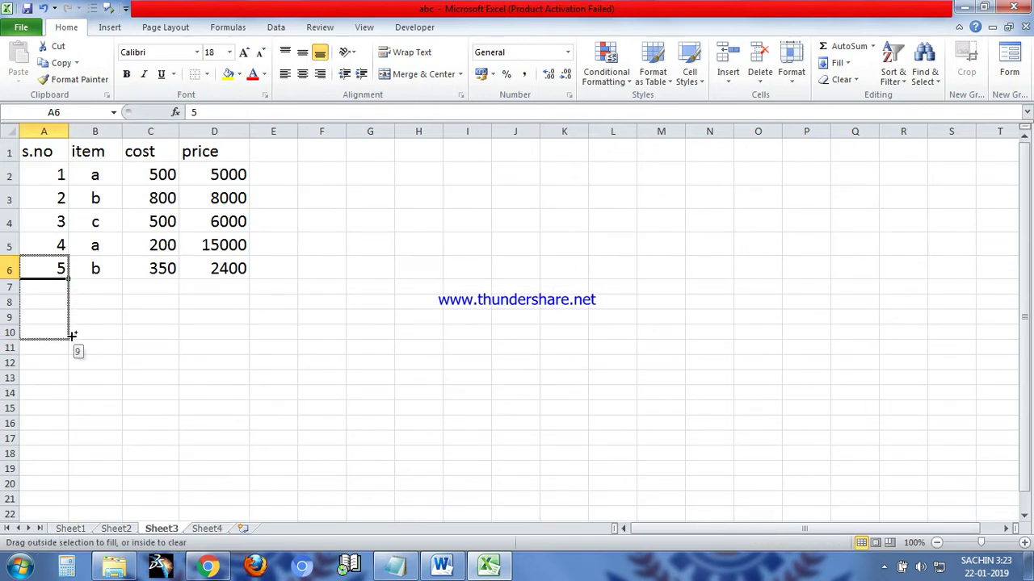
left_click(214, 532)
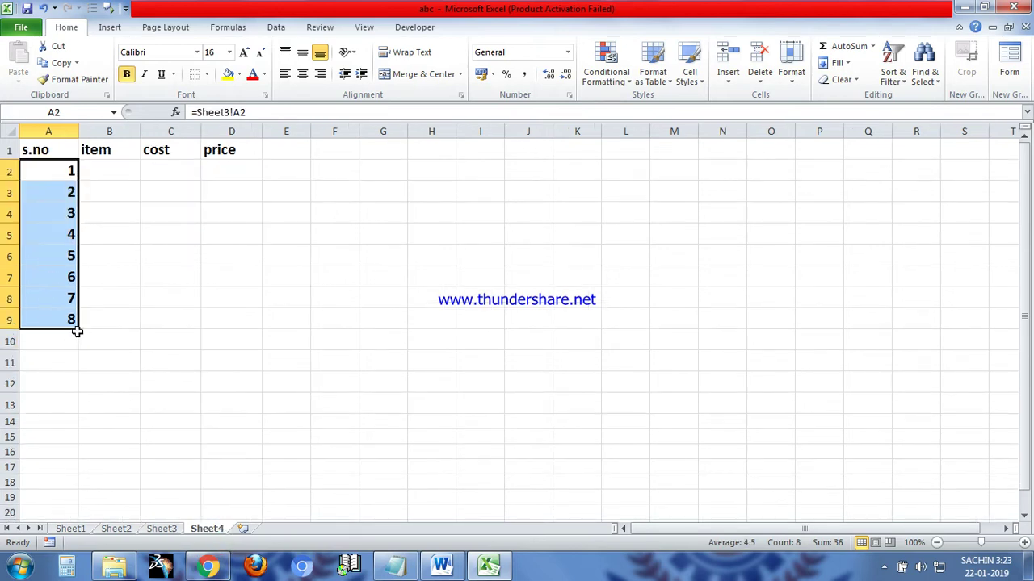
left_click_drag(80, 328, 80, 349)
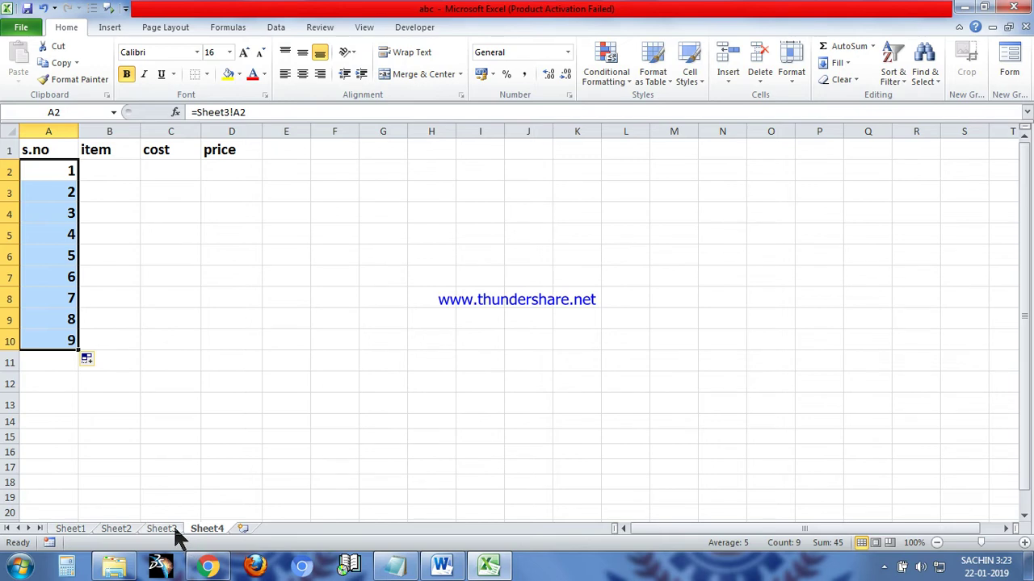
left_click(97, 167)
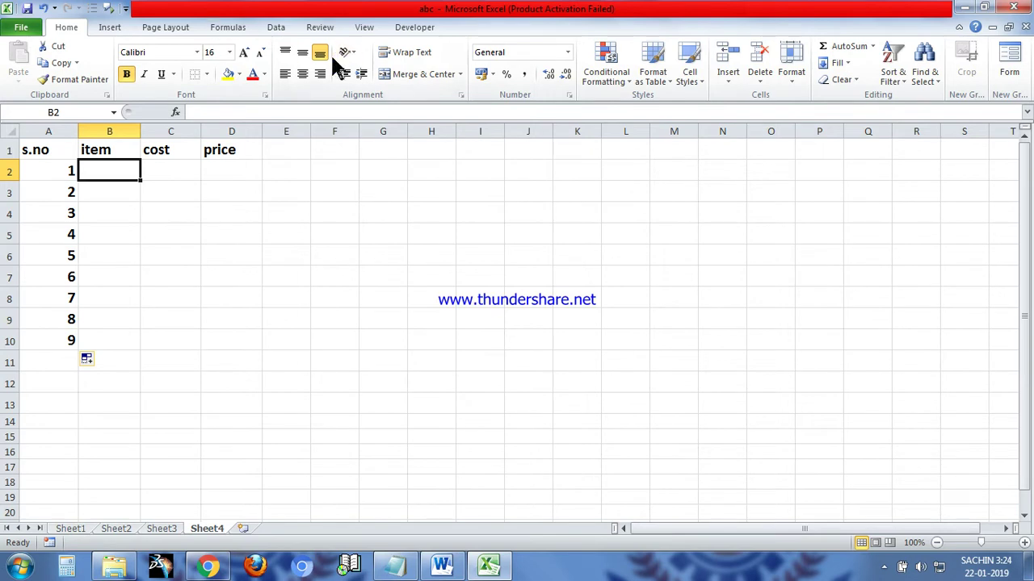
- Enter =Sheet3!B2 in Sheet4's B2 and copy it down to B10
type("=")
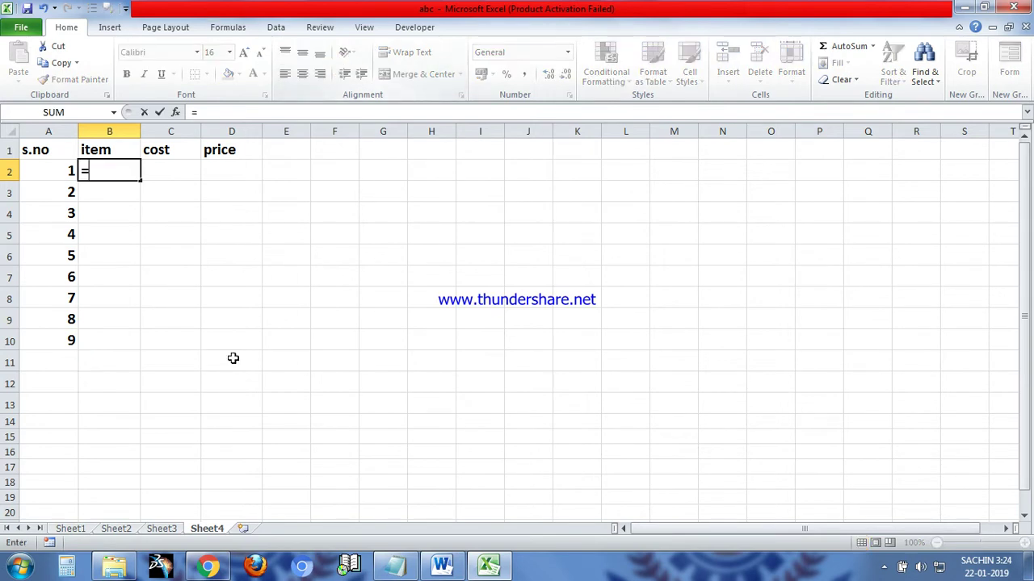
left_click(163, 531)
left_click(112, 174)
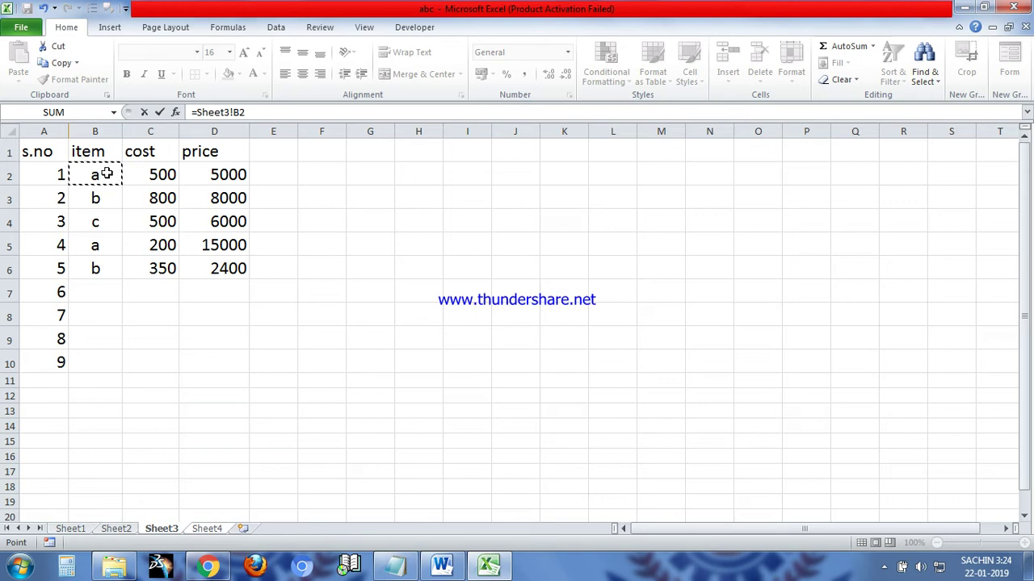
key("Return")
left_click(106, 172)
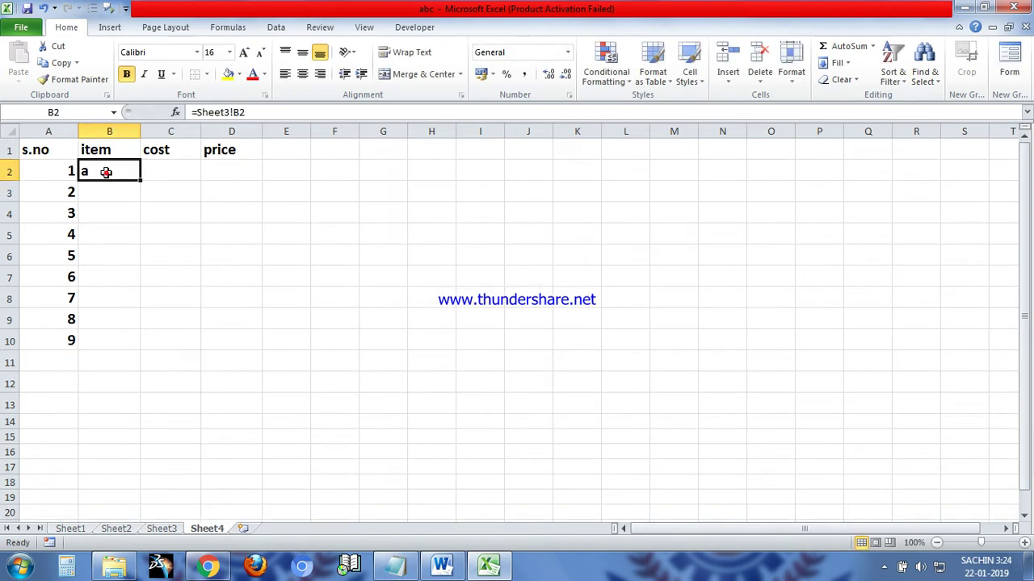
left_click_drag(141, 183, 142, 347)
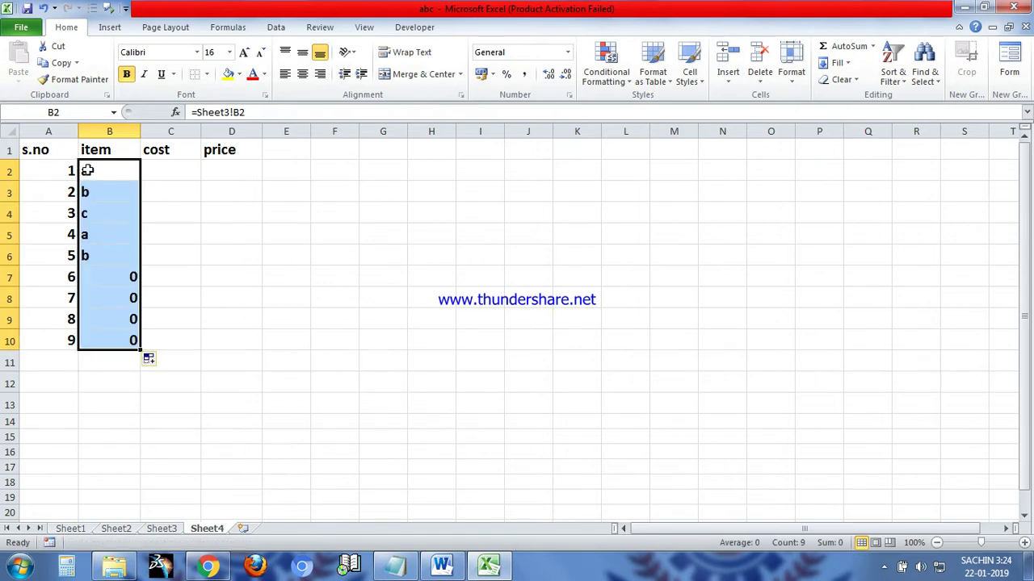
- Fill Sheet3's item 'b' from B6 down to B10
left_click(163, 529)
left_click(93, 270)
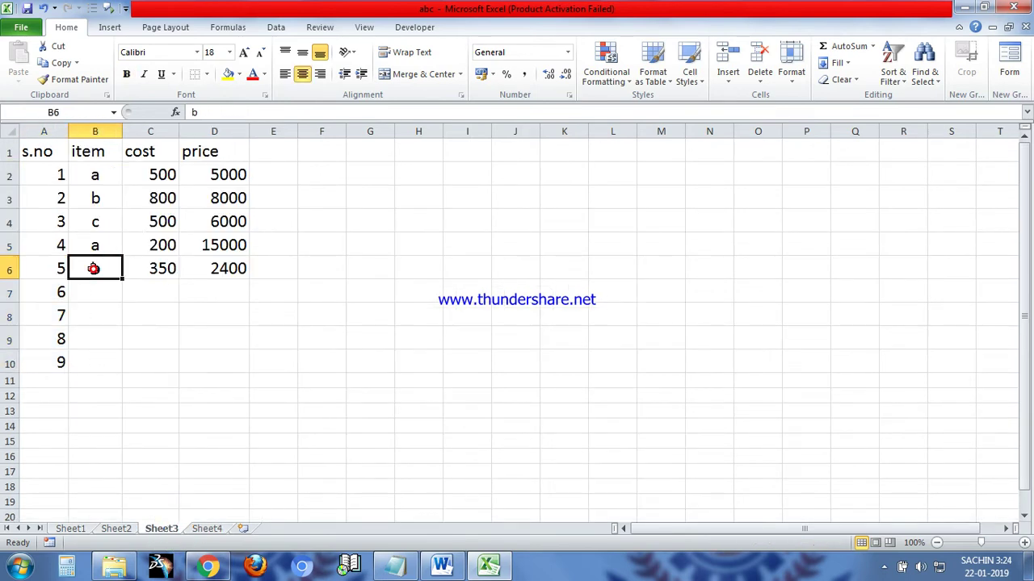
left_click_drag(125, 281, 123, 367)
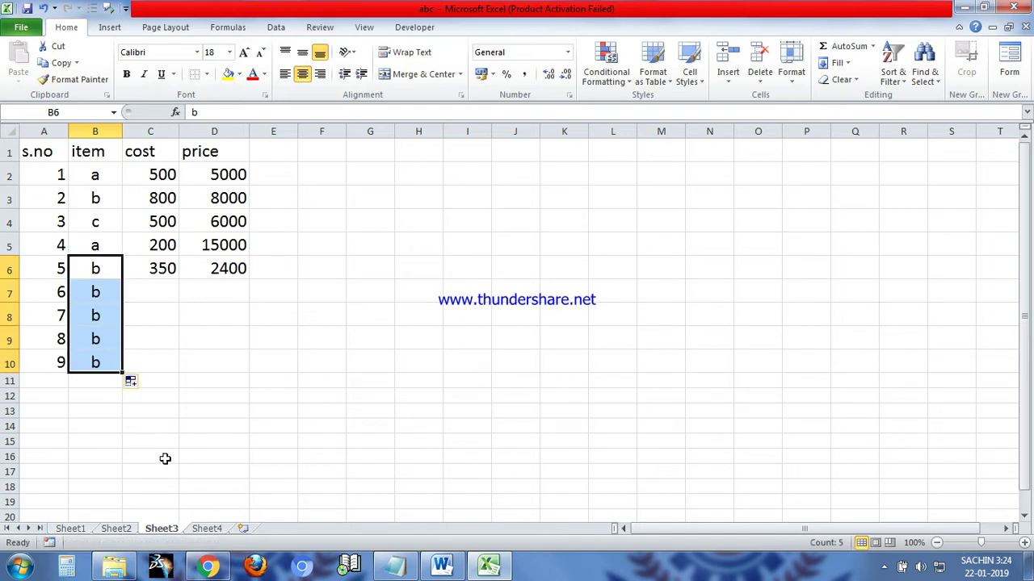
left_click(201, 531)
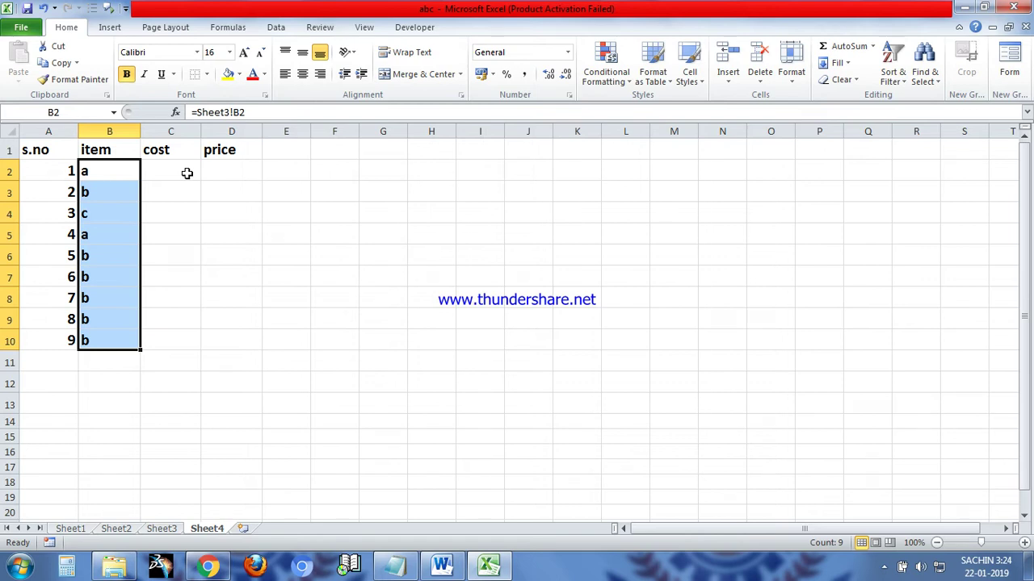
- Enter =Sheet3!C2 in Sheet4's C2 and copy it down to C10 (500, 800, 500, 200, 350)
left_click(186, 173)
type("=")
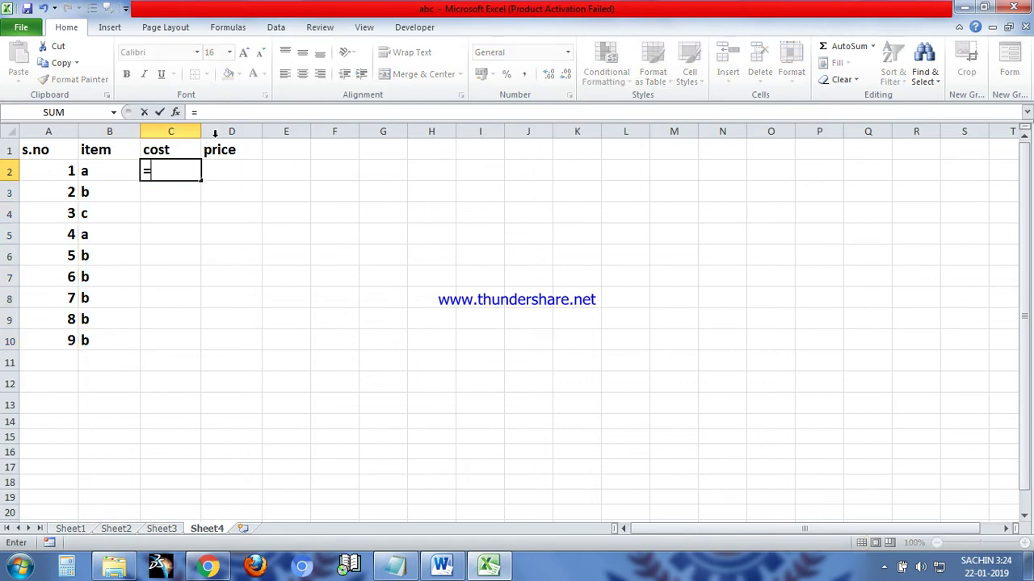
left_click(174, 528)
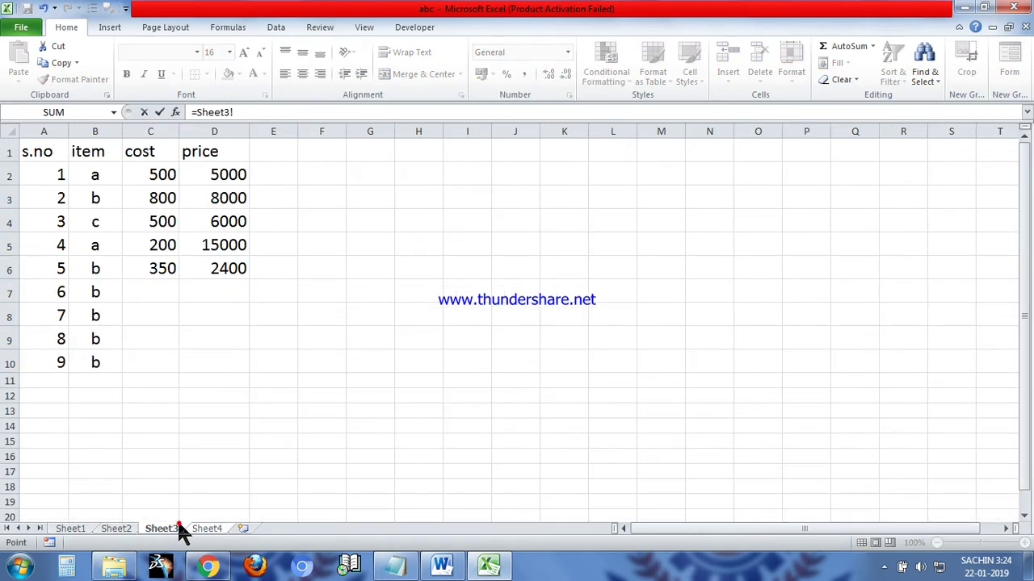
left_click(159, 172)
key("Return")
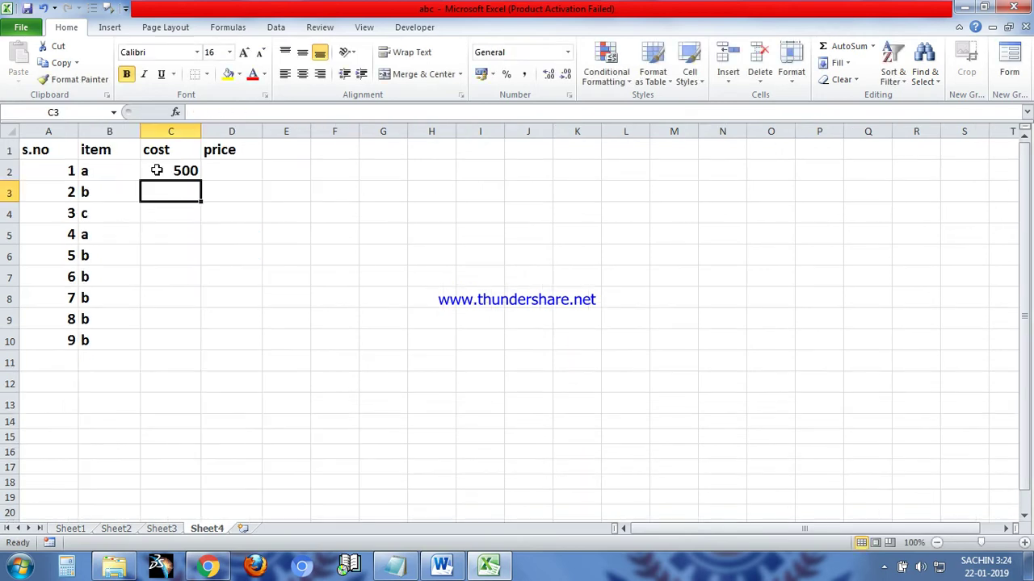
left_click(157, 169)
left_click_drag(203, 183, 194, 341)
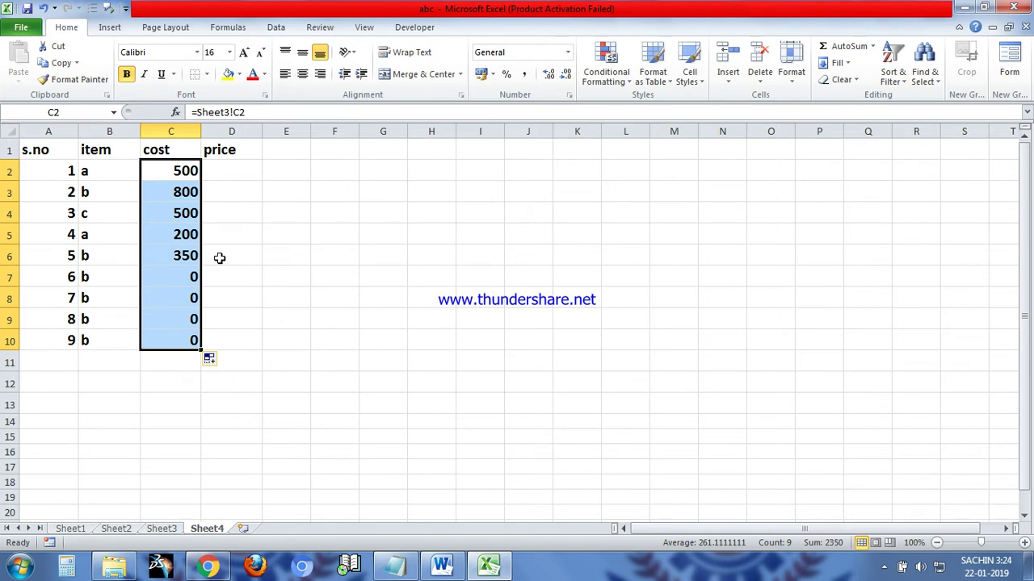
left_click(251, 168)
- Enter =Sheet3!D2 in Sheet4's D2 and fill down to D6, showing 5000, 8000, 6000, 15000, 2400
type("=")
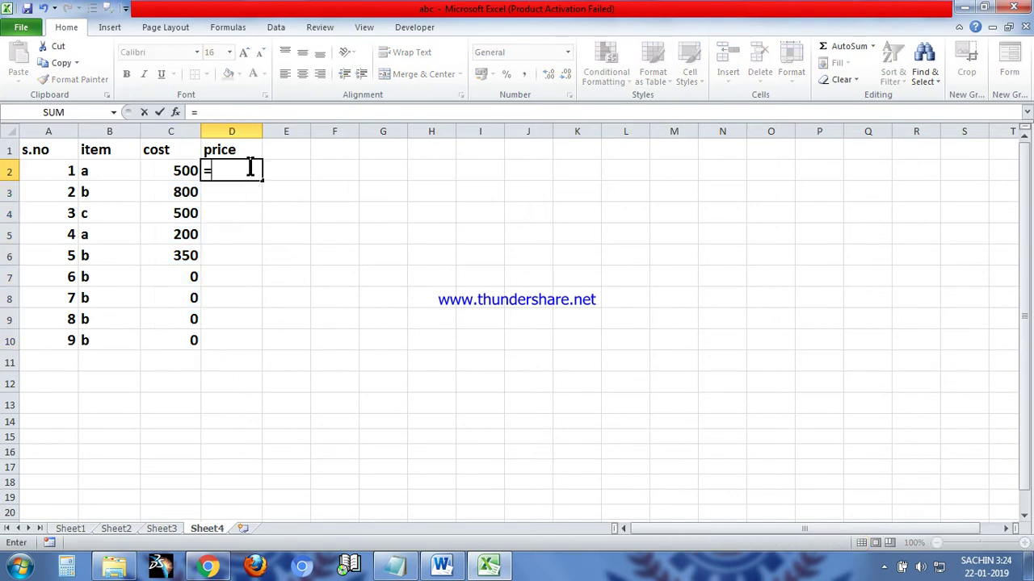
left_click(165, 529)
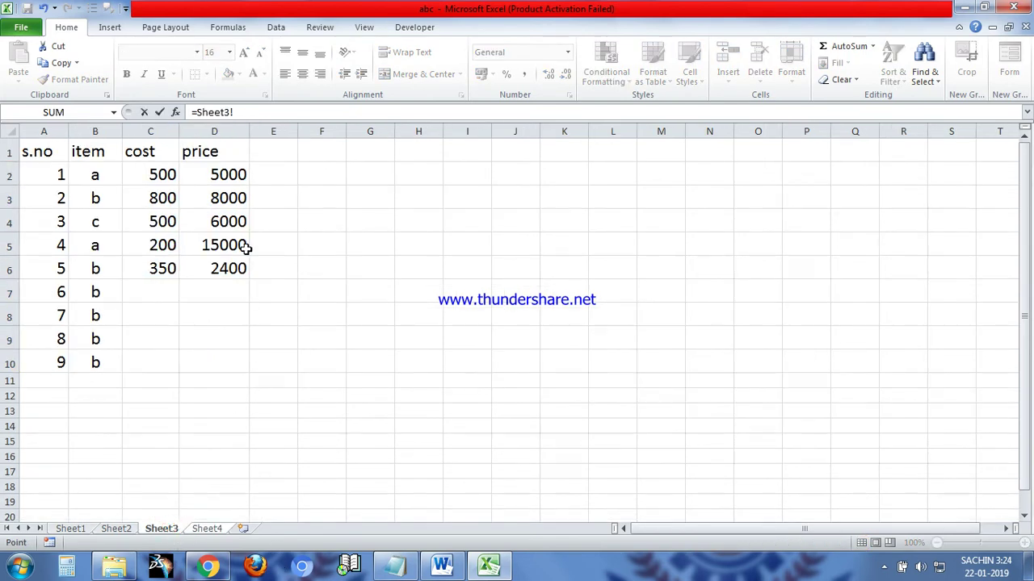
left_click(224, 174)
key("Return")
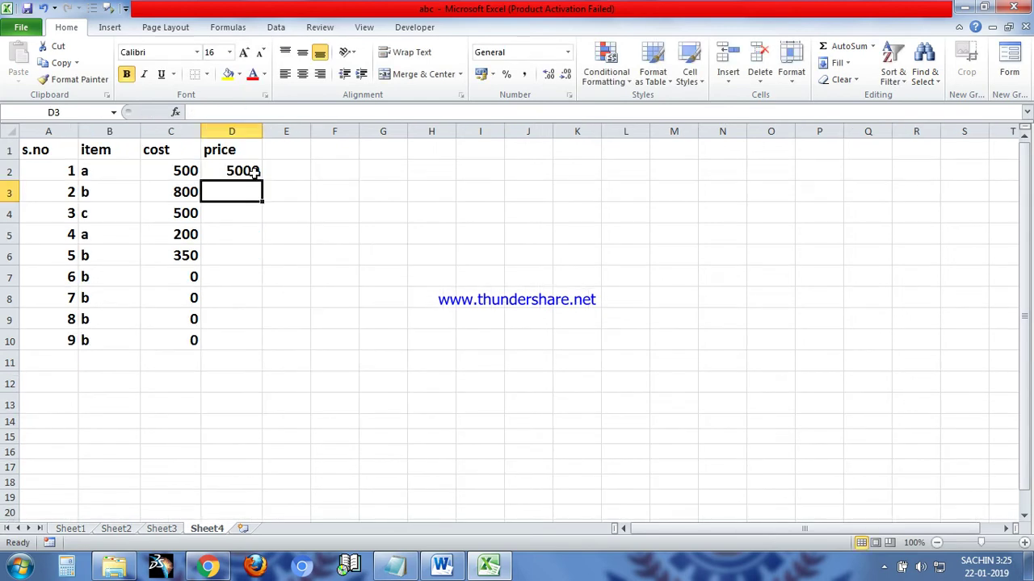
left_click(256, 176)
left_click_drag(261, 183, 266, 273)
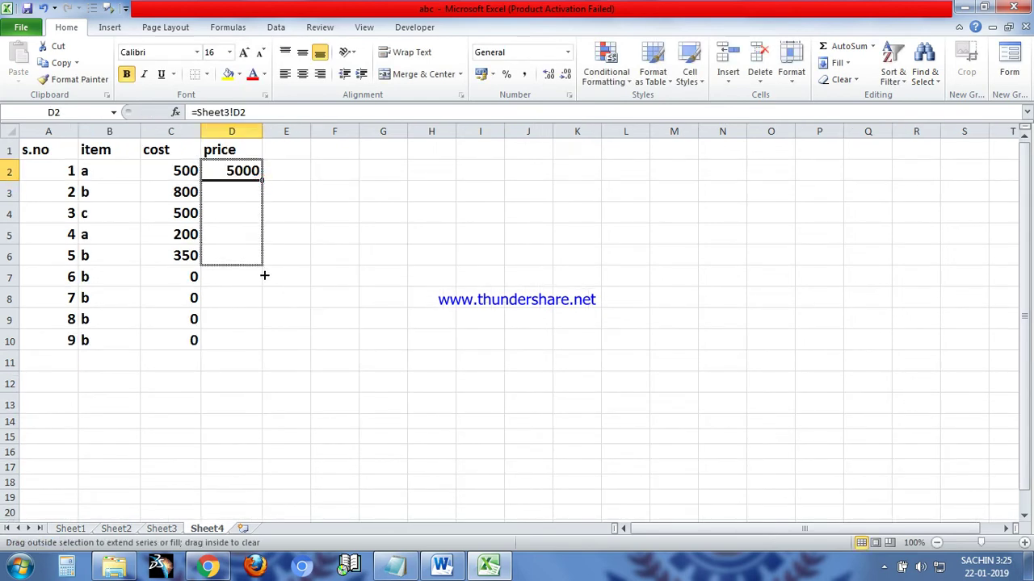
left_click(408, 364)
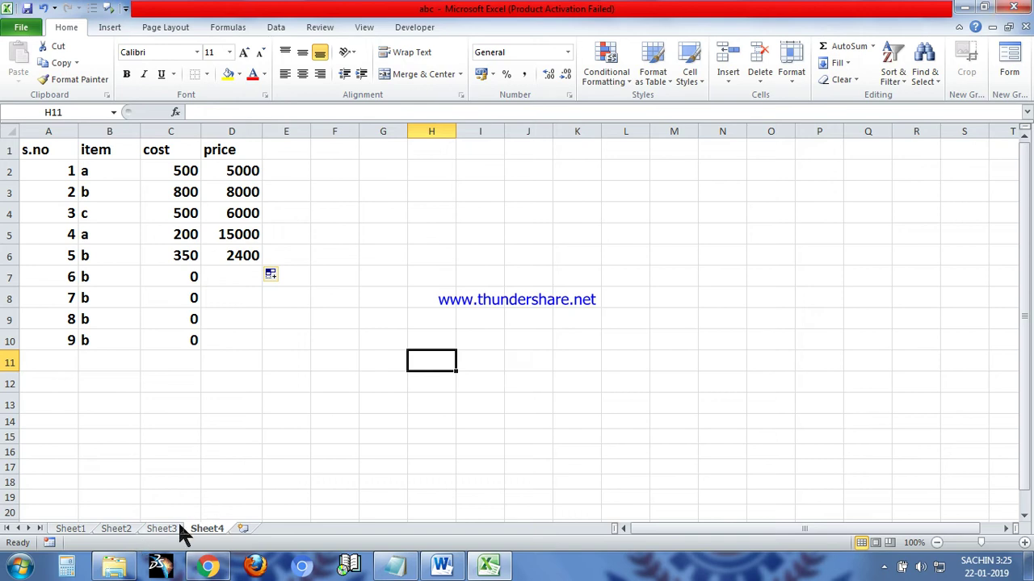
- Review the sheet tabs, then Ctrl+click Sheet3 to group it with Sheet4
left_click(76, 530)
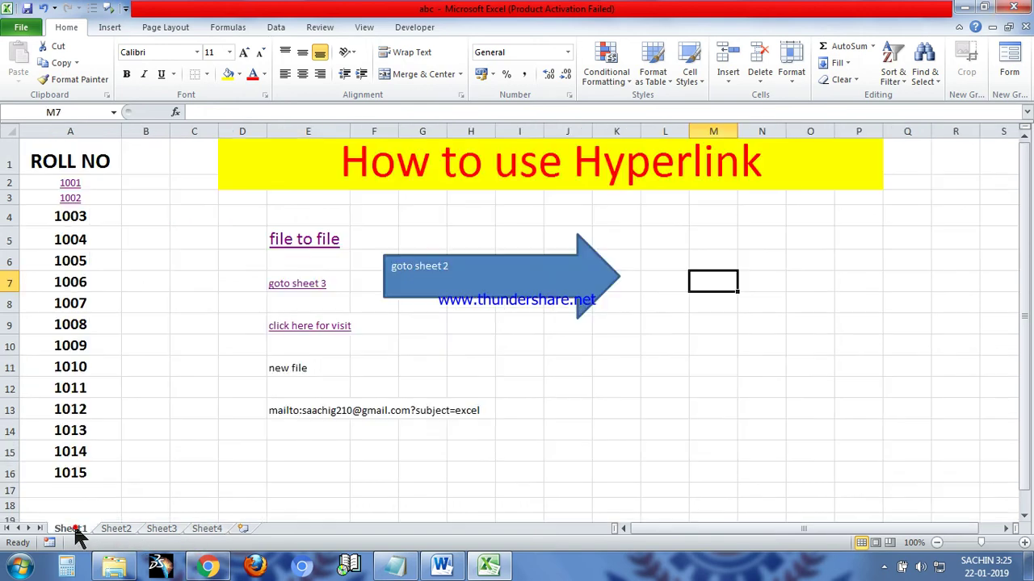
left_click(122, 531)
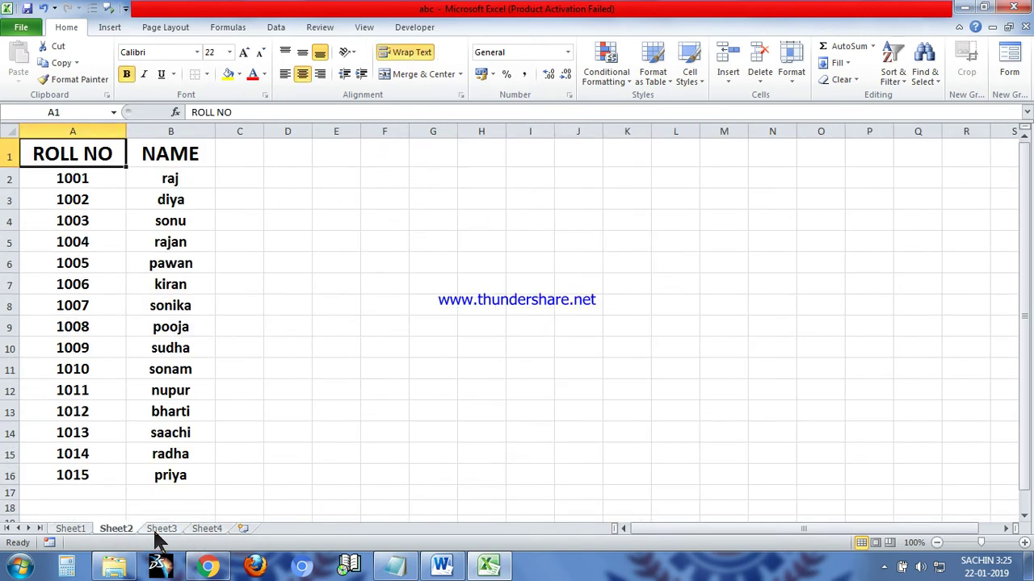
left_click(161, 529)
left_click(206, 531)
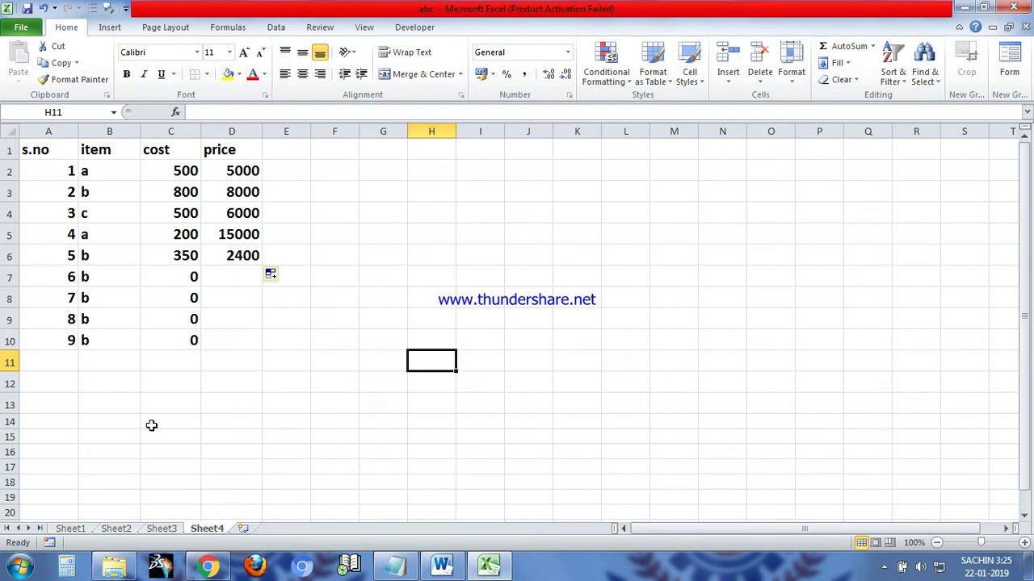
left_click(164, 533)
left_click(114, 531)
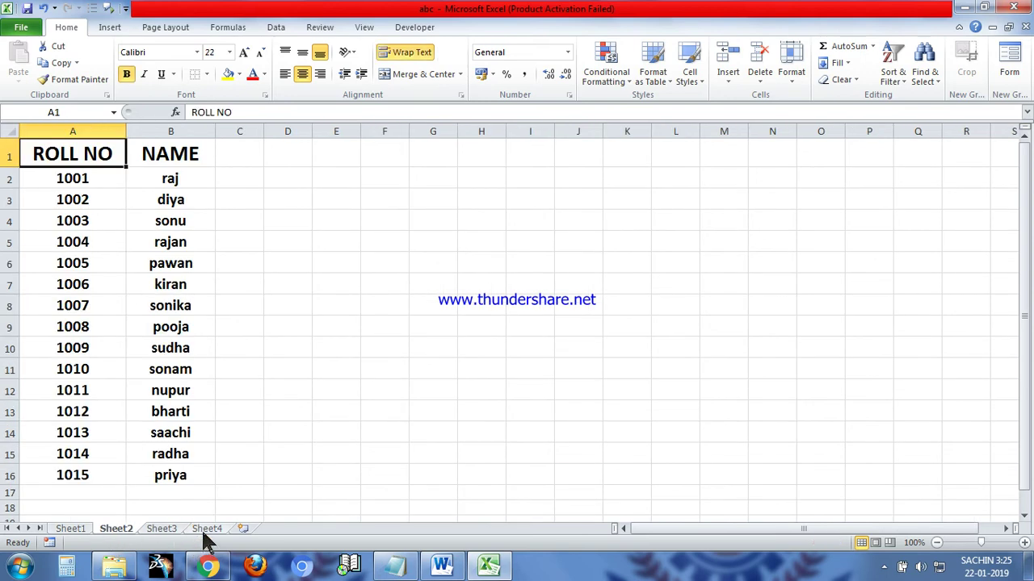
left_click(206, 533)
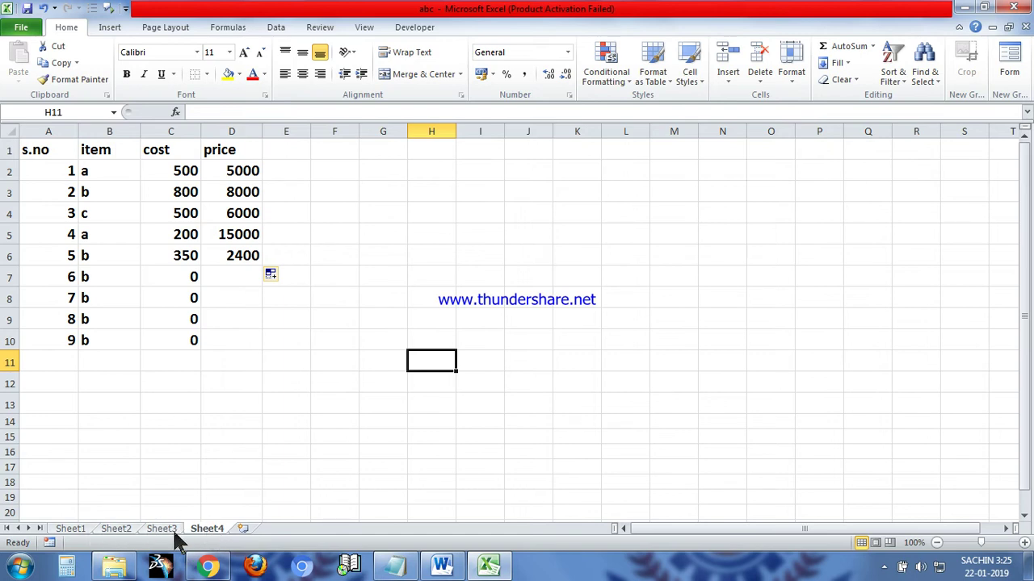
left_click(173, 530, "ctrl")
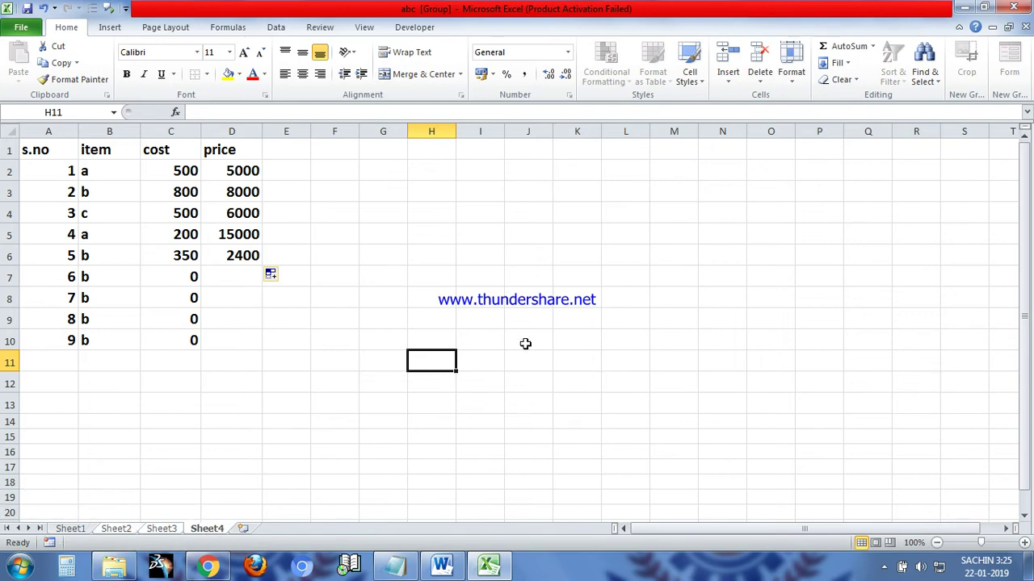
left_click_drag(51, 153, 231, 153)
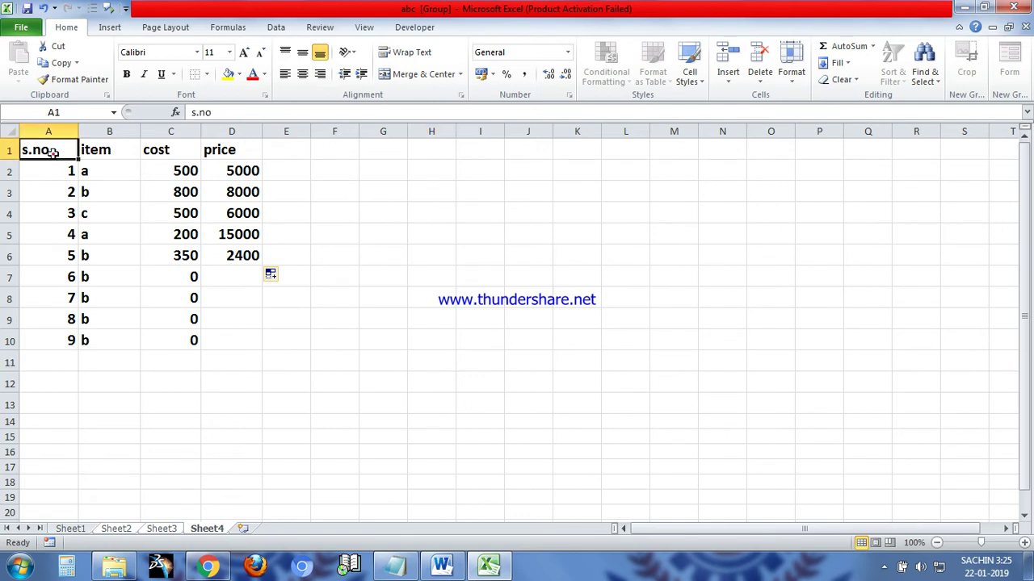
- Give A1:D1 a yellow fill with red, underlined 22-point text, and widen the columns to fit
left_click(239, 73)
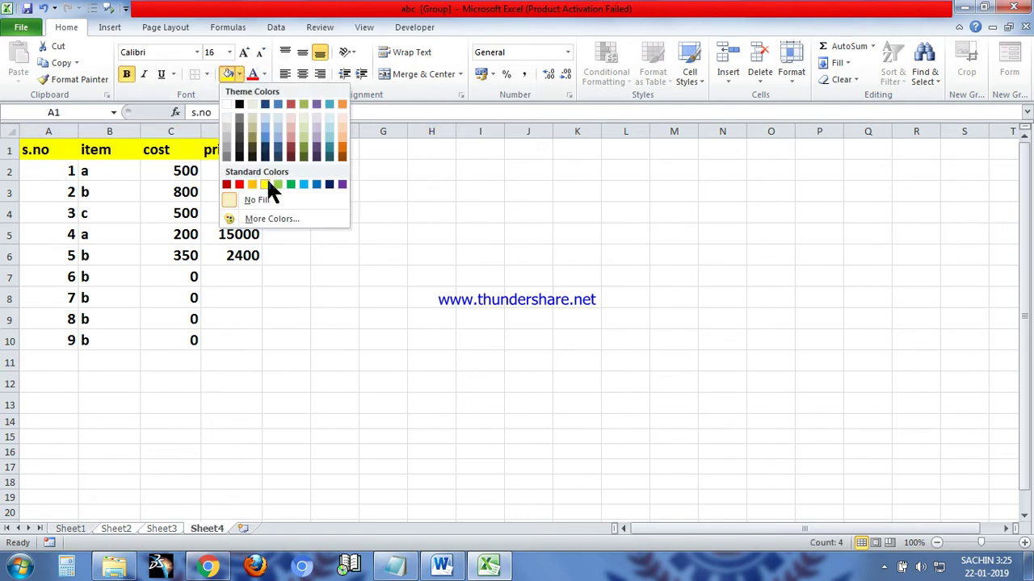
left_click(277, 184)
left_click(264, 74)
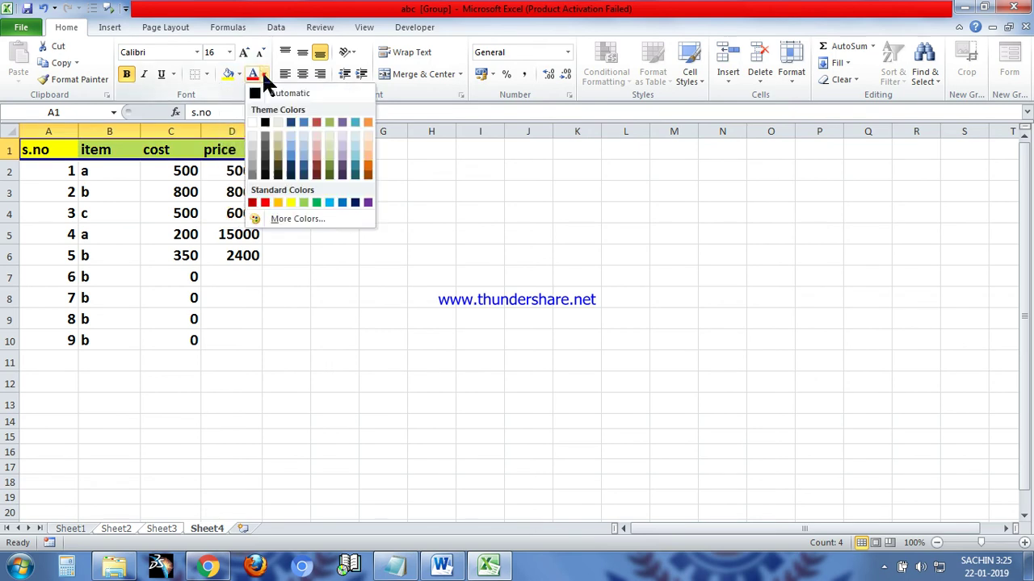
left_click(259, 202)
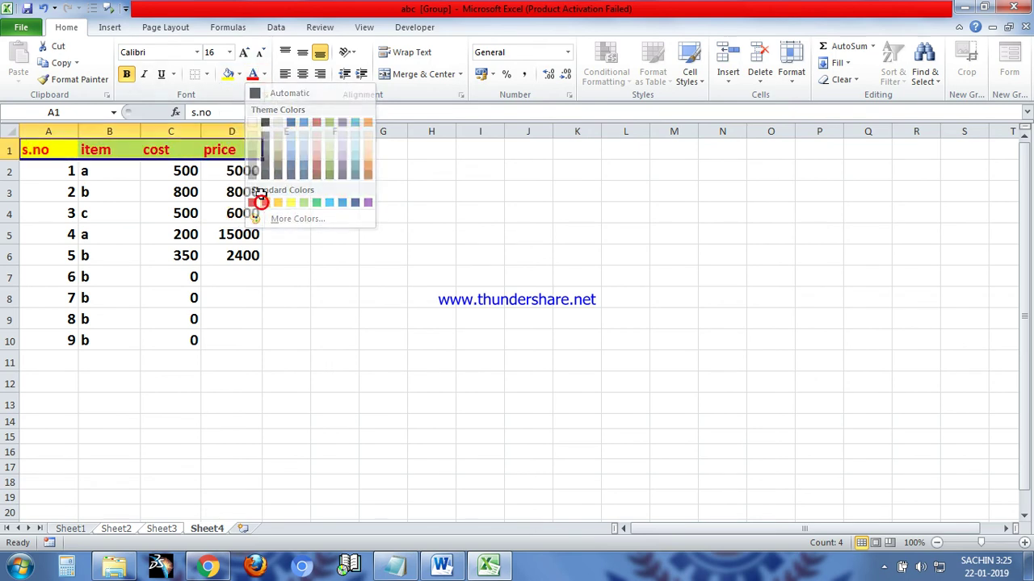
left_click(242, 53)
left_click(243, 53)
left_click(242, 53)
left_click(169, 72)
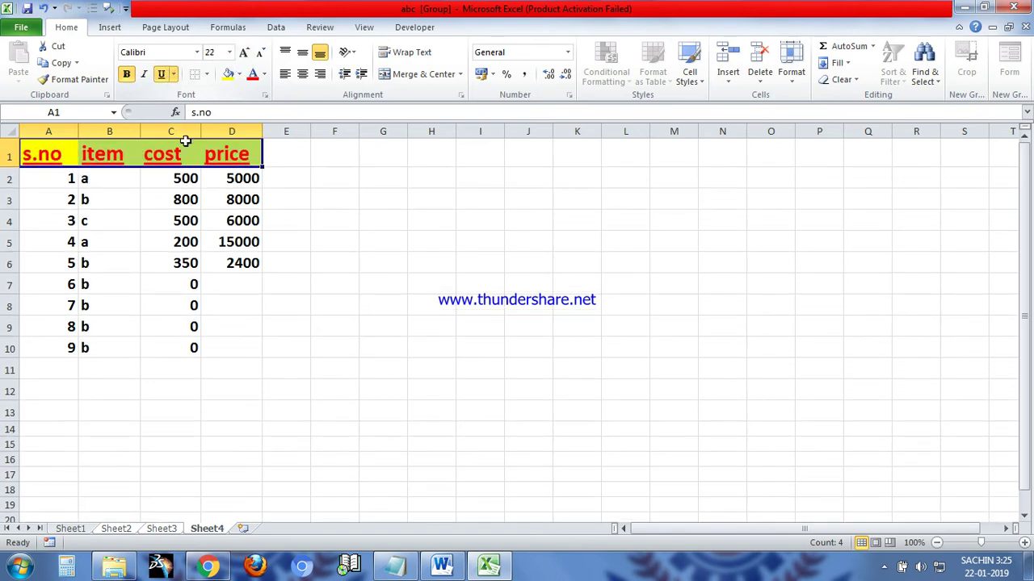
left_click_drag(201, 130, 293, 131)
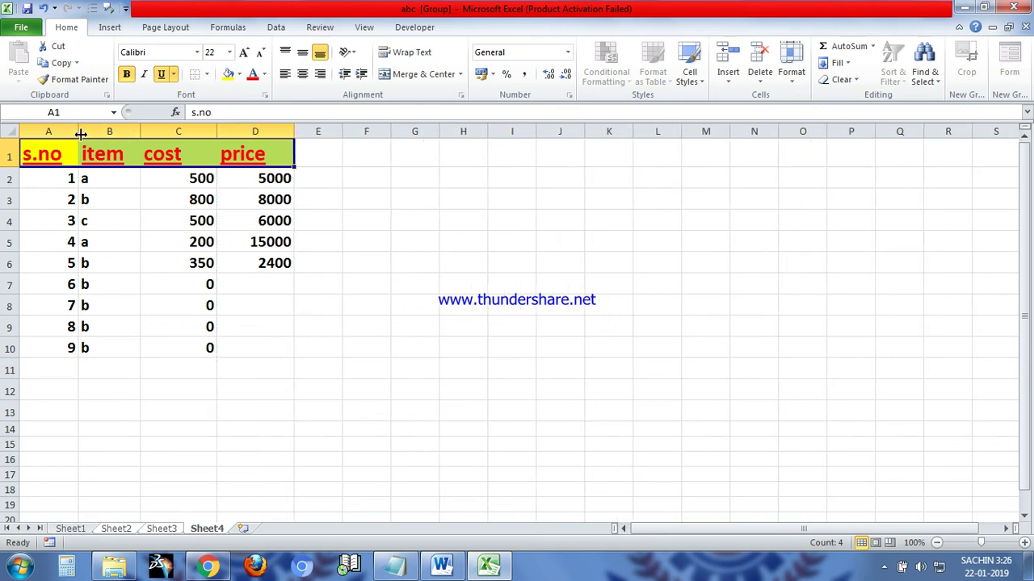
left_click_drag(78, 131, 94, 131)
- Apply All Borders to Sheet4's data range A2:D10
left_click(202, 303)
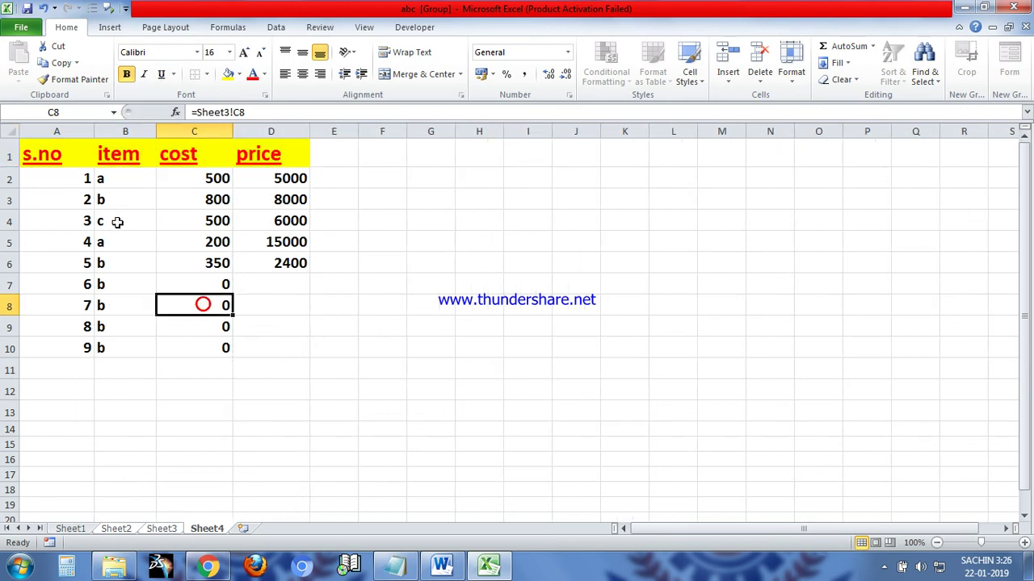
mouse_move(71, 178)
left_mouse_down()
mouse_move(325, 334)
mouse_move(299, 349)
left_mouse_up()
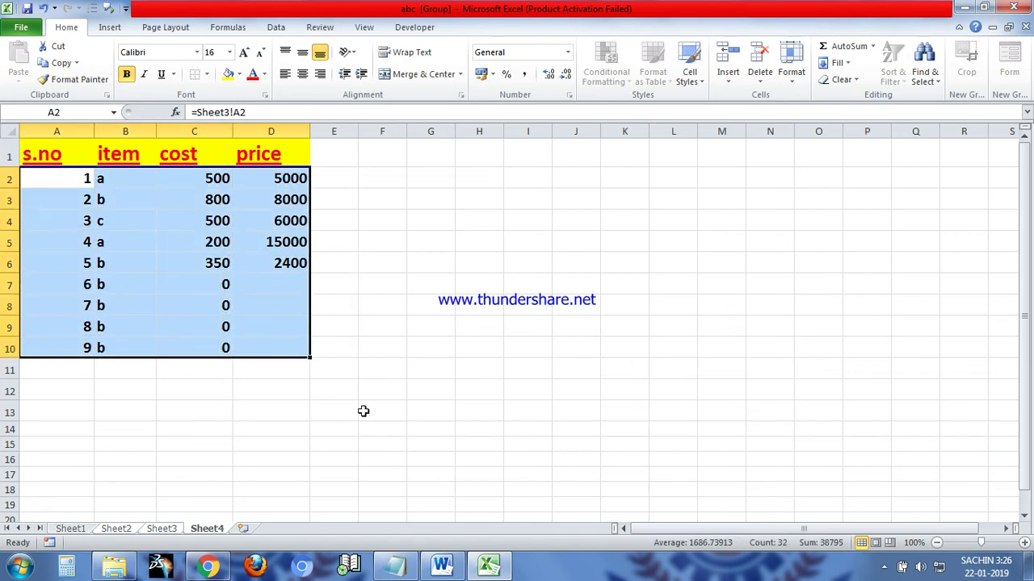
left_click(206, 74)
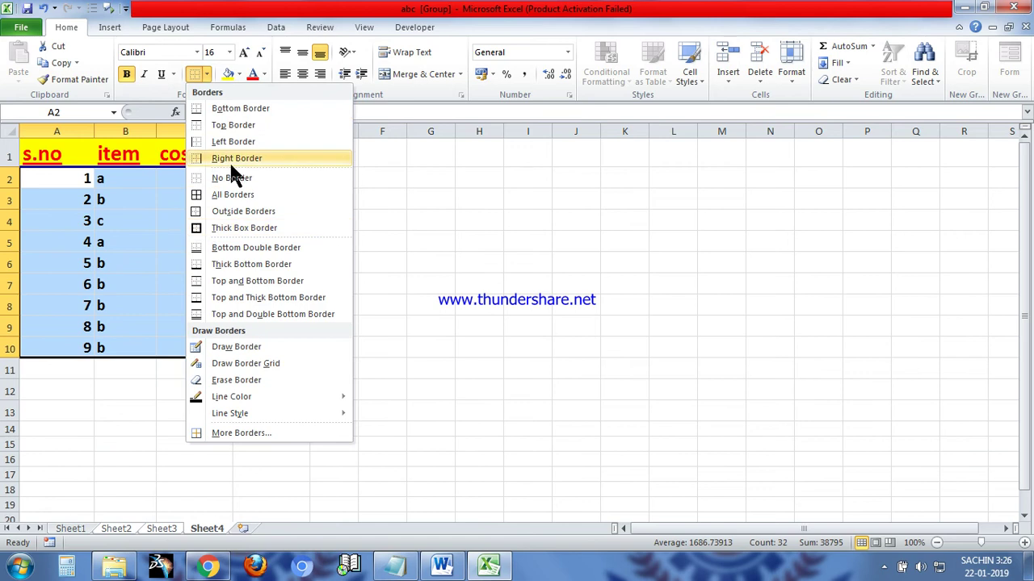
left_click(227, 194)
left_click(281, 260)
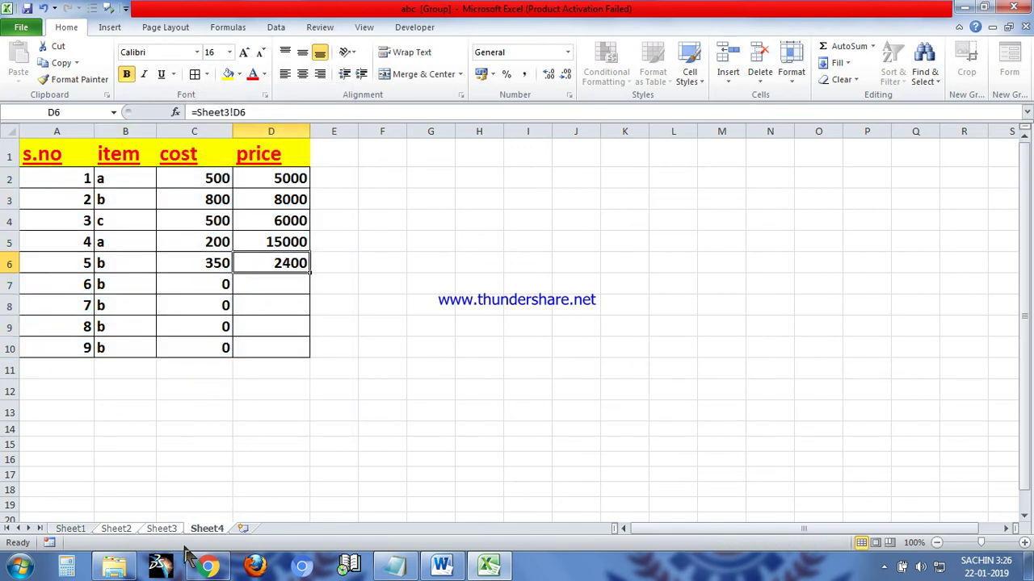
left_click(162, 529)
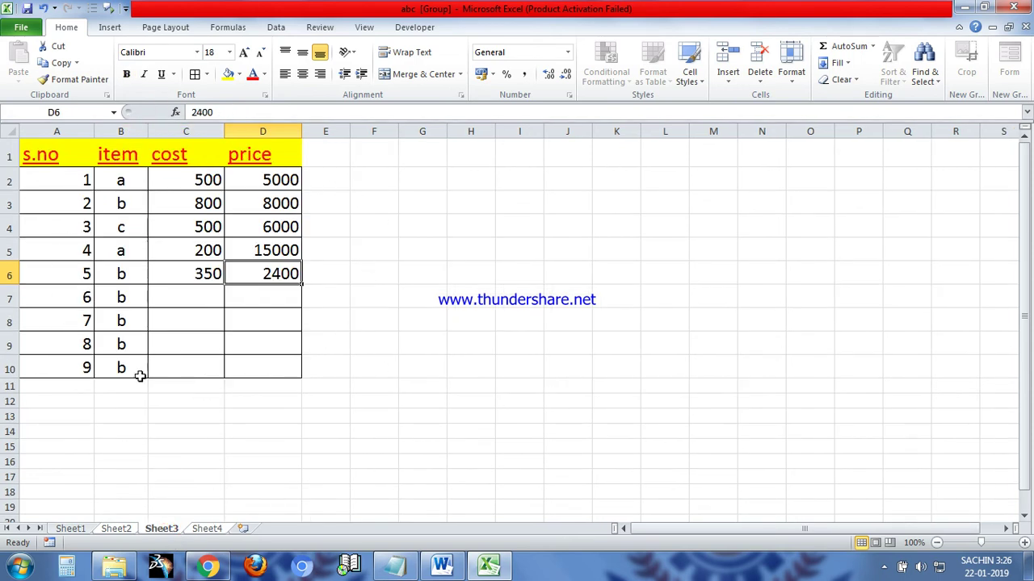
left_click(115, 528)
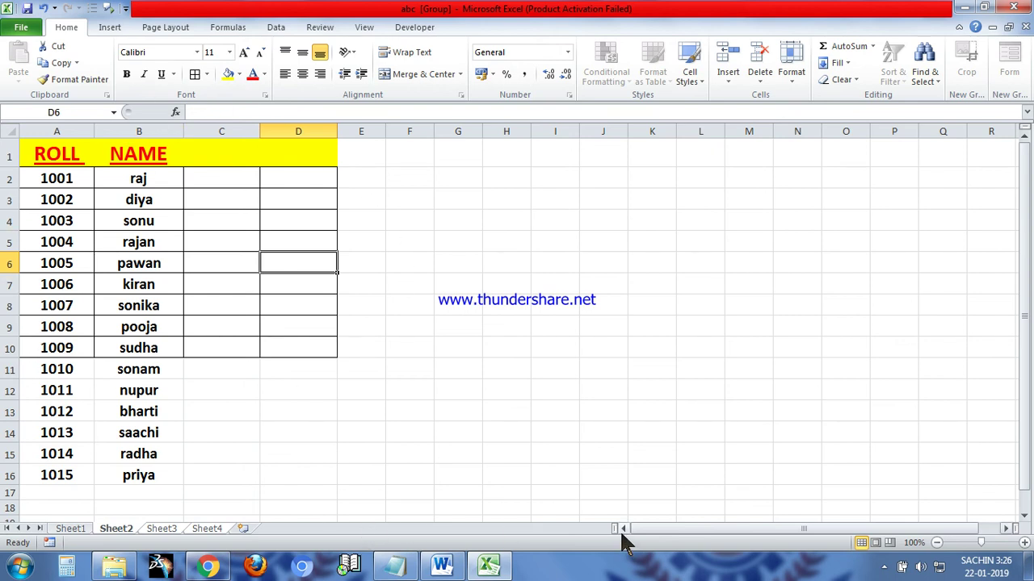
left_click(177, 530)
left_click(208, 530)
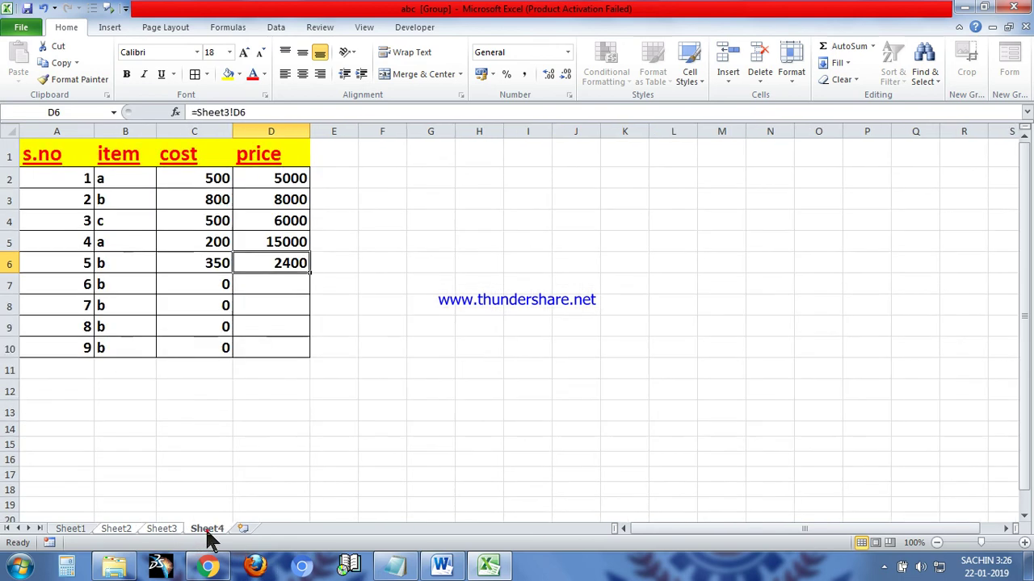